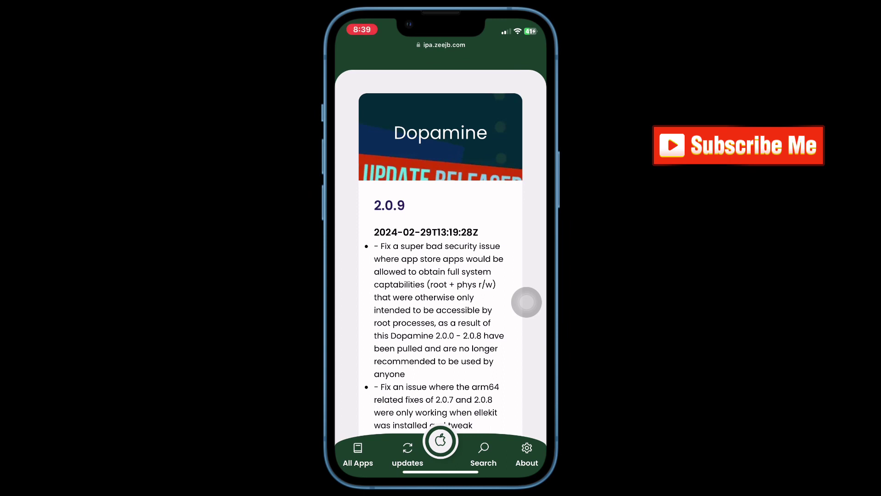
pyautogui.scroll(-1, 442, 231)
pyautogui.scroll(-2, 441, 243)
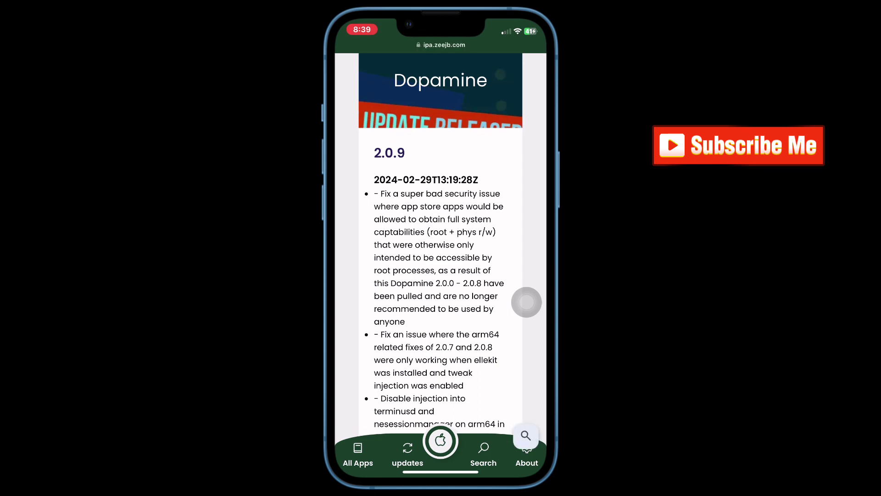
pyautogui.scroll(-3, 440, 241)
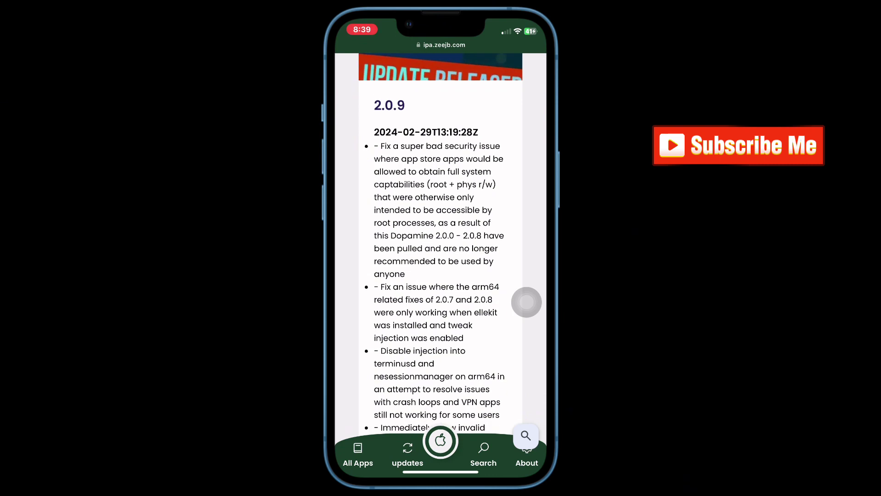
pyautogui.scroll(-2, 440, 241)
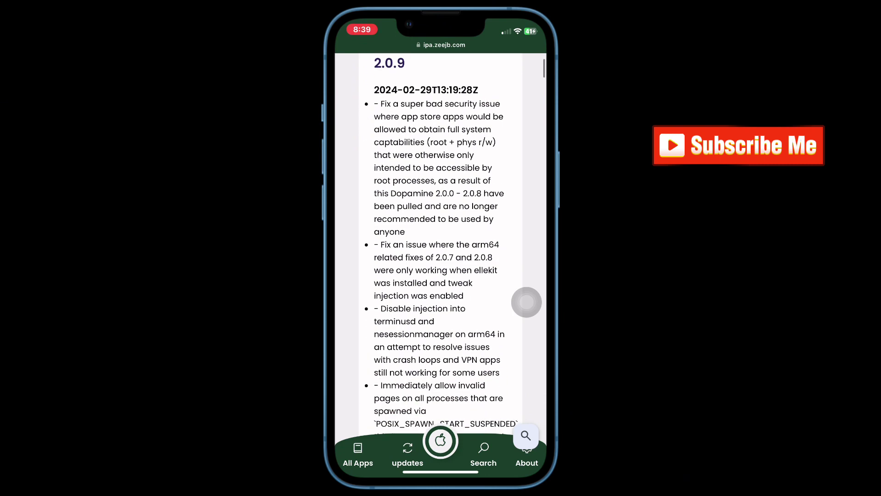
pyautogui.scroll(-2, 441, 241)
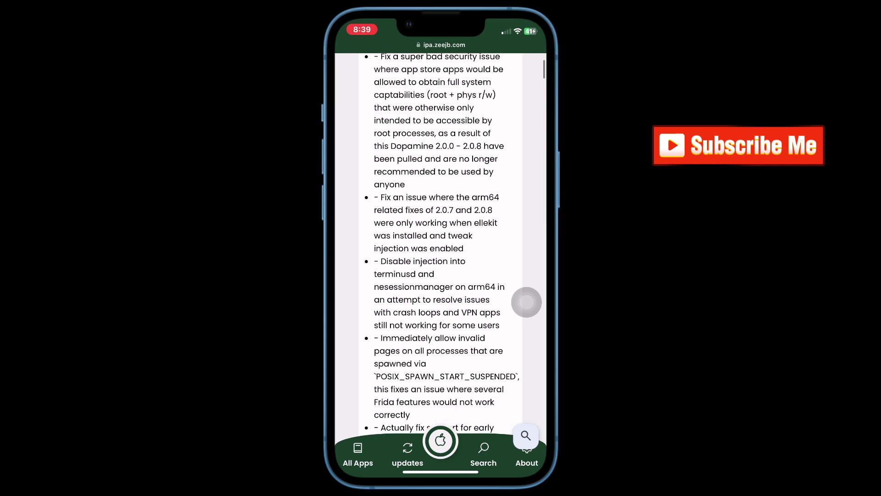
pyautogui.scroll(-2, 442, 241)
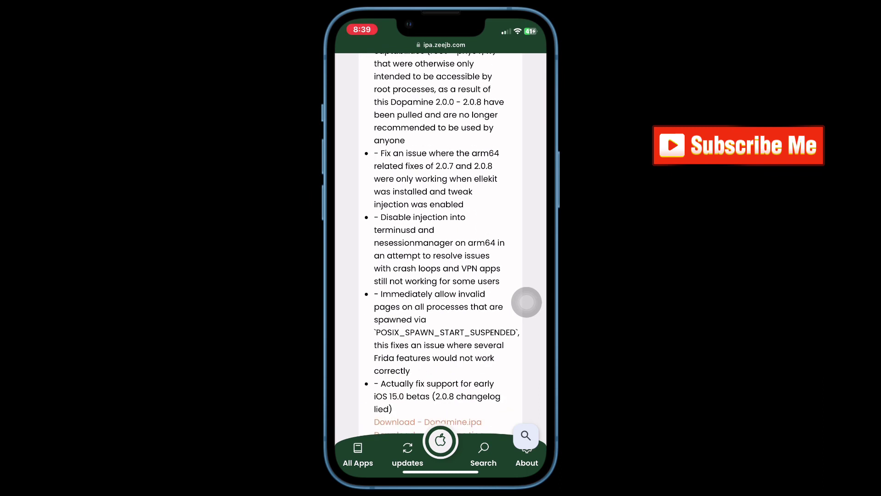
pyautogui.scroll(-1, 527, 302)
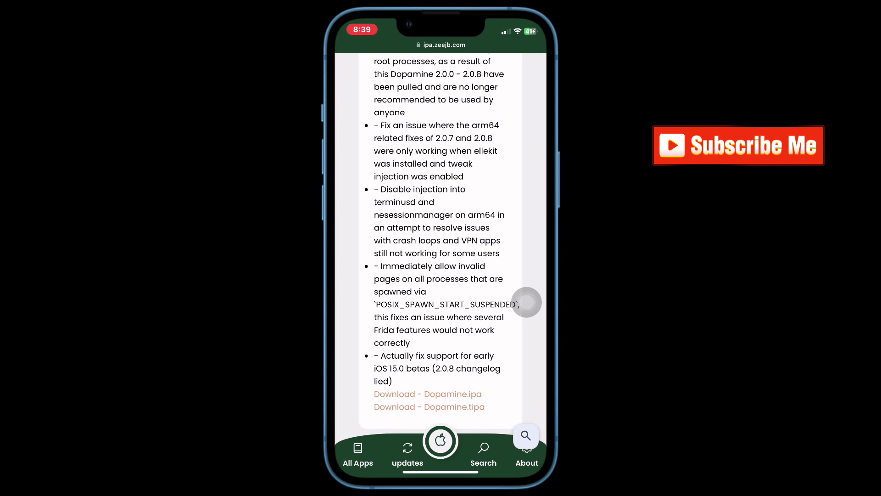
# Scroll to the end of the Dopamine 2.0.9 notes, where the Dopamine.ipa and Dopamine.tipa links appear.
pyautogui.moveTo(526, 301); pyautogui.dragTo(527, 387)
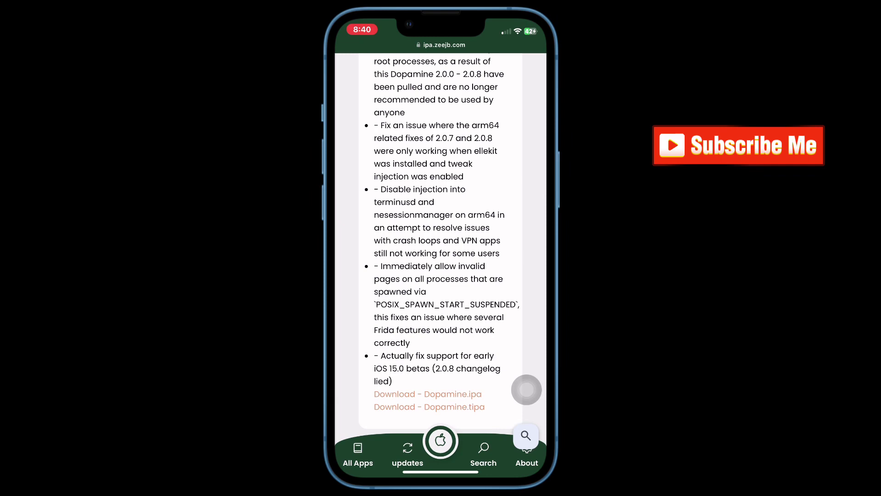
# Swipe to the esignios.com Esign article and its Customizable signing options section.
pyautogui.moveTo(527, 390); pyautogui.dragTo(433, 387)
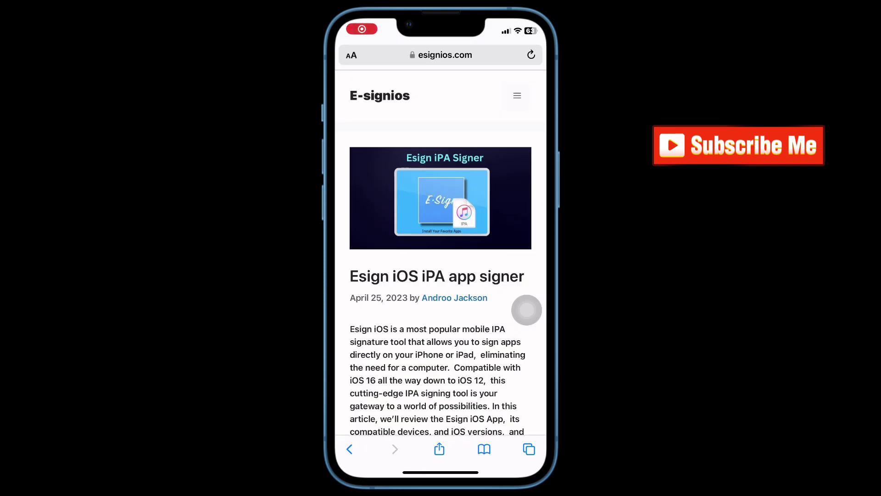
pyautogui.scroll(-5, 440, 248)
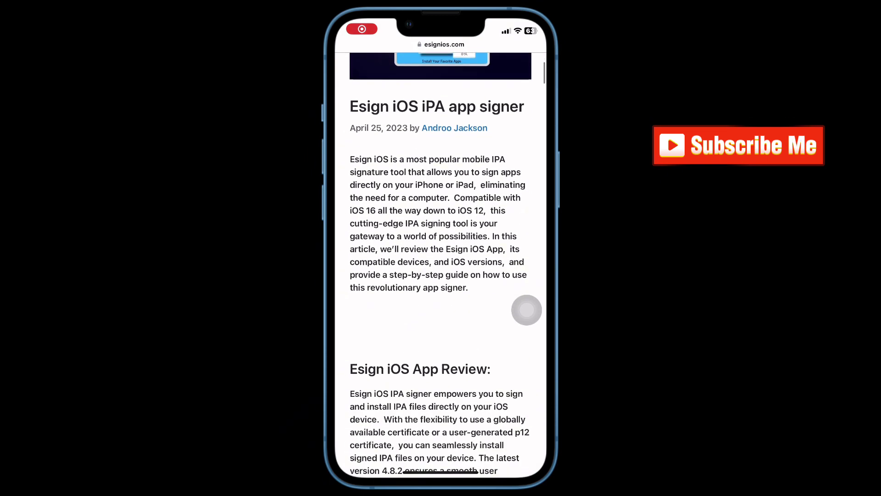
pyautogui.scroll(-3, 441, 248)
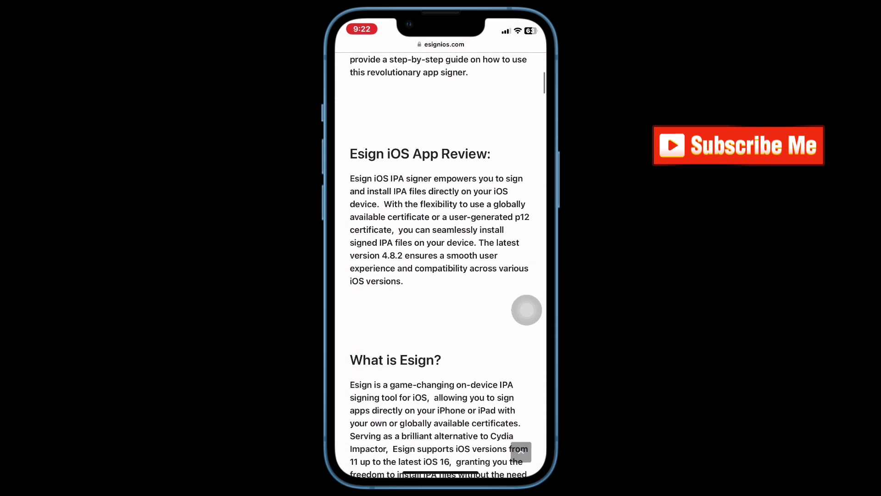
pyautogui.scroll(-5, 441, 248)
pyautogui.scroll(-2, 527, 311)
pyautogui.scroll(-1, 527, 311)
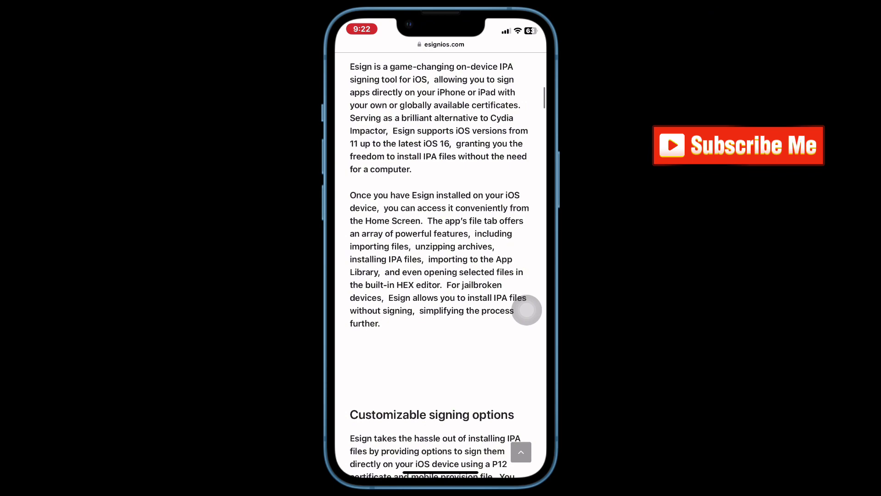
pyautogui.scroll(-3, 526, 310)
pyautogui.scroll(-2, 527, 311)
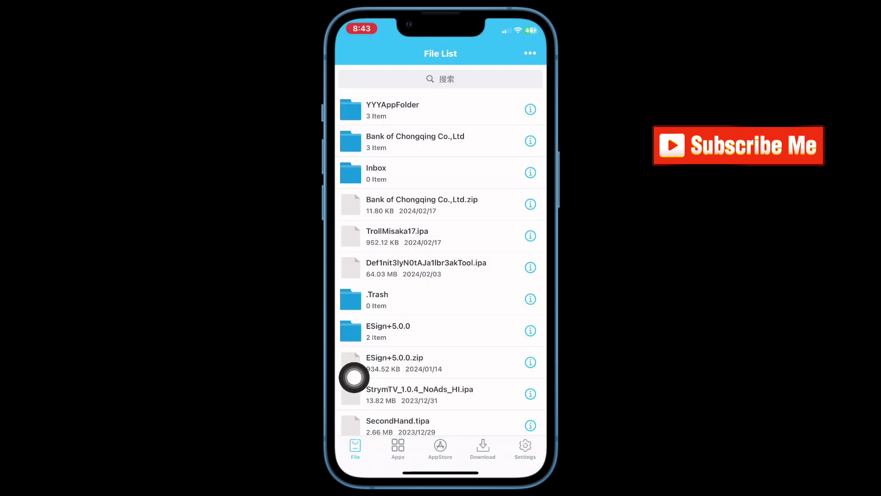
# Visit ESign Settings and the Dopamine file preview, reaching Download Management with esign_4.8.2_unsigned.ipa complete.
pyautogui.click(525, 448)
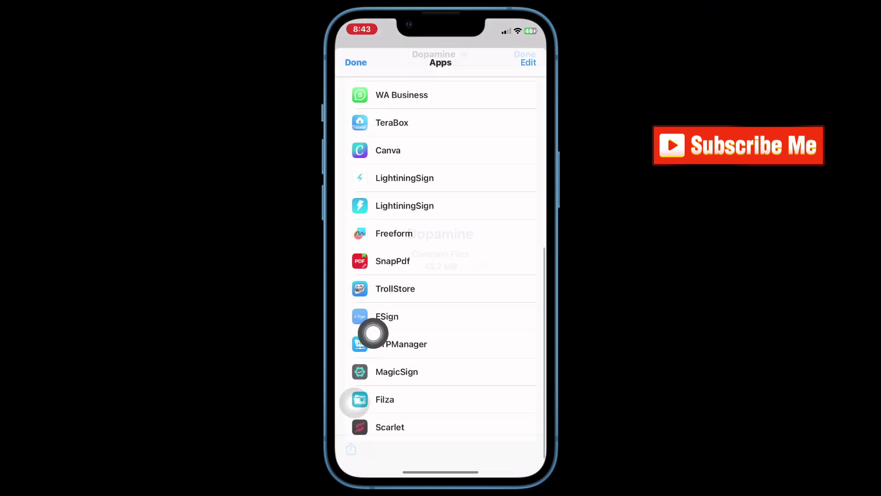
pyautogui.click(380, 318)
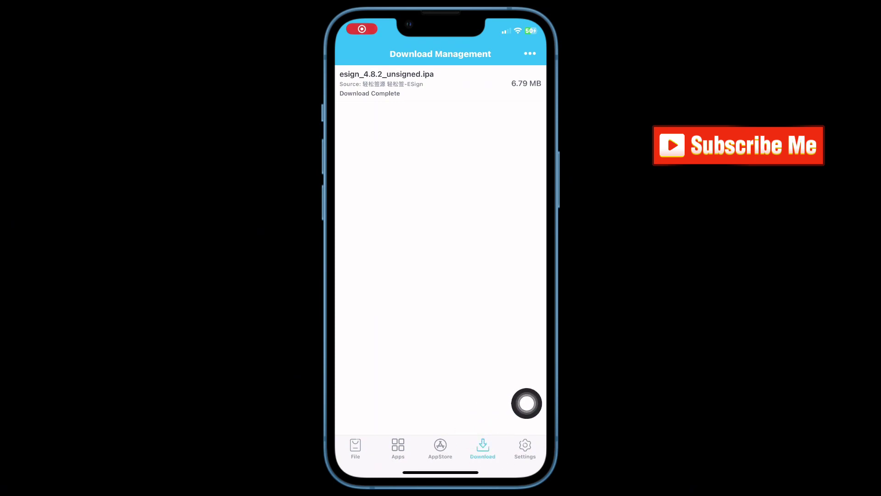
# Load the ipa.zeejb.com IPA library as a URL download source in ESign.
pyautogui.click(530, 55)
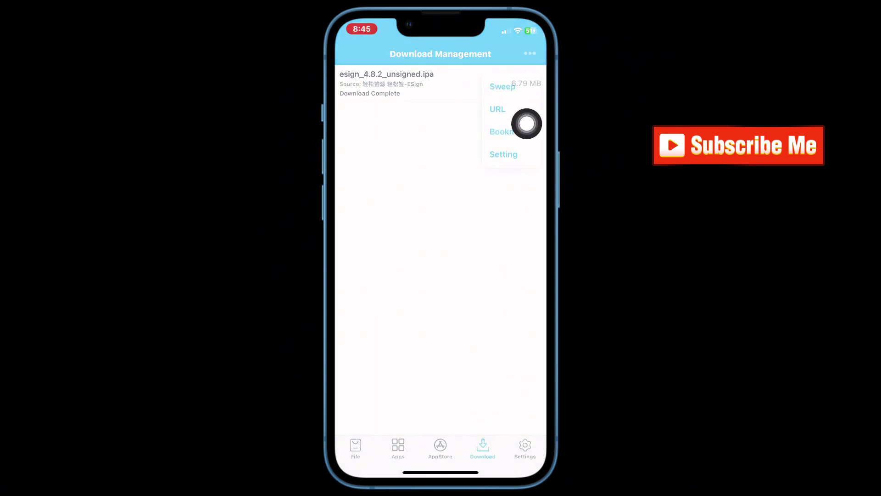
pyautogui.click(497, 109)
pyautogui.write('ipa.zeejb.com')
pyautogui.click(502, 208)
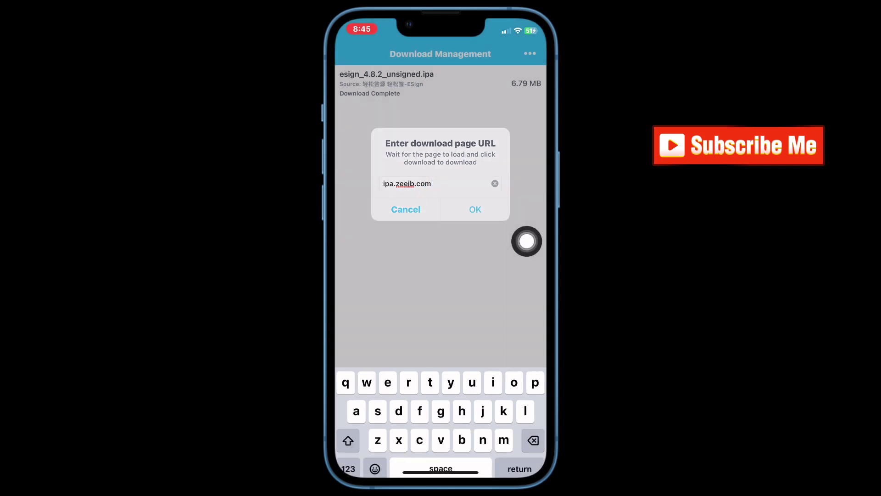
# Download Dopamine.ipa (47.37 MB) from the Dopamine post and import it into the app library.
pyautogui.click(420, 364)
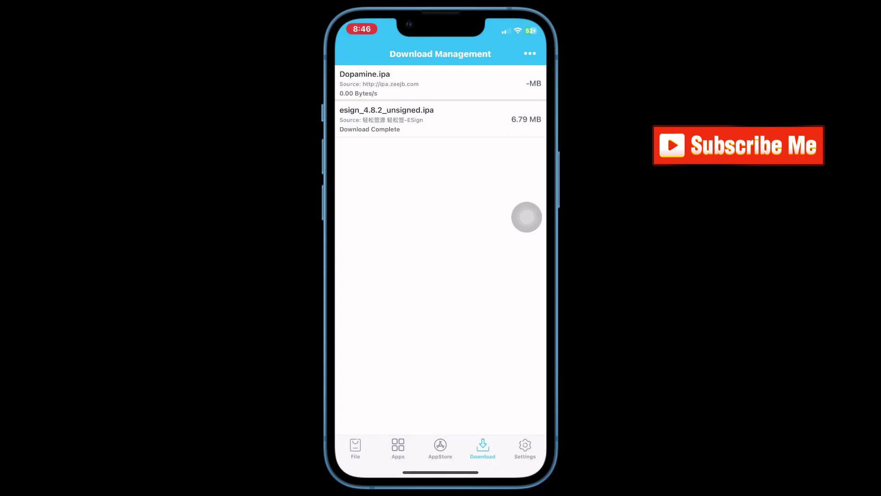
pyautogui.click(527, 70)
pyautogui.click(465, 347)
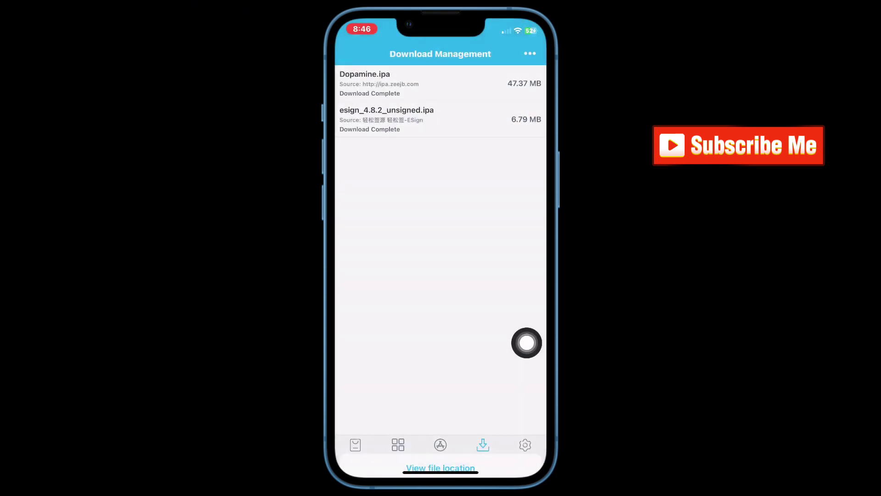
pyautogui.click(398, 449)
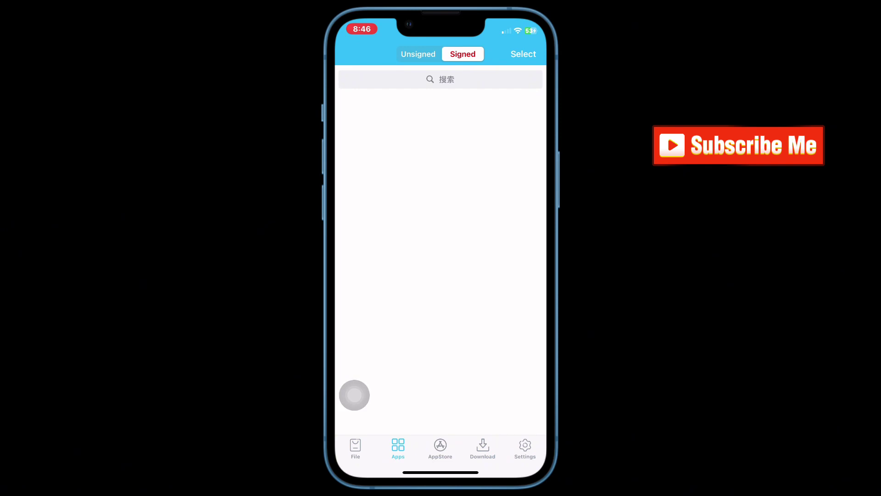
# Sign the unsigned Dopamine 2.0.9 app with the chosen certificate and request its installation.
pyautogui.click(514, 115)
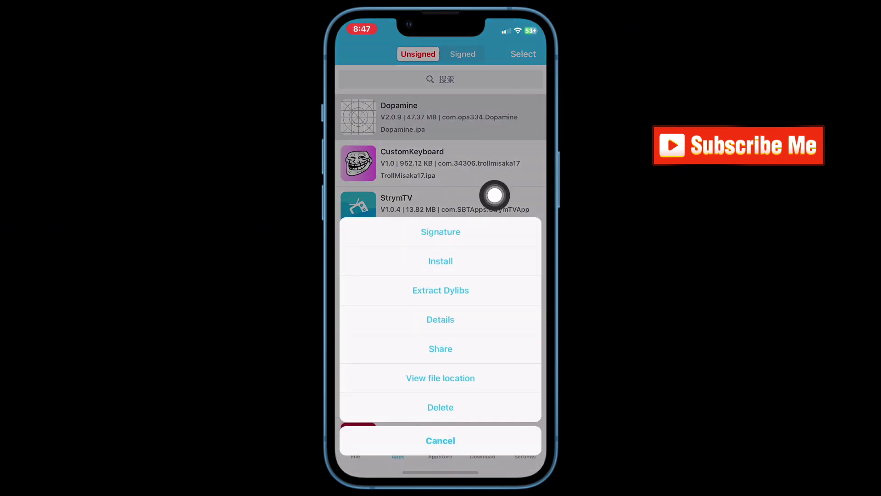
pyautogui.click(496, 224)
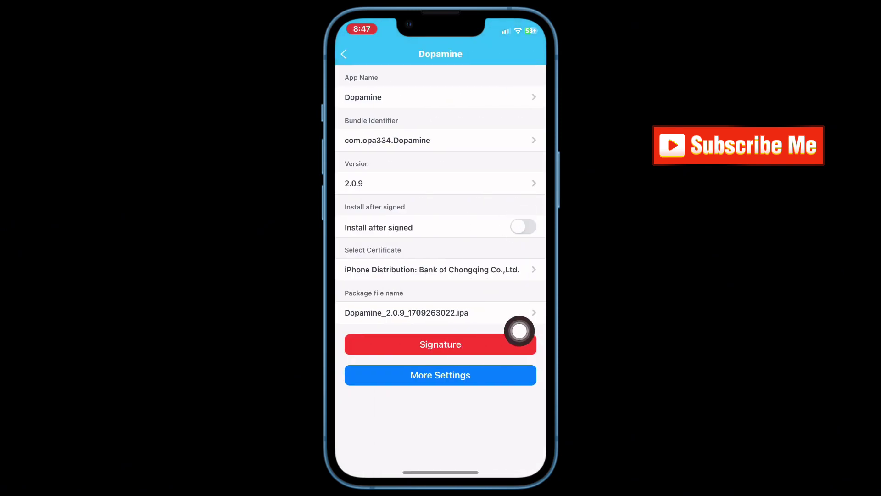
pyautogui.click(520, 339)
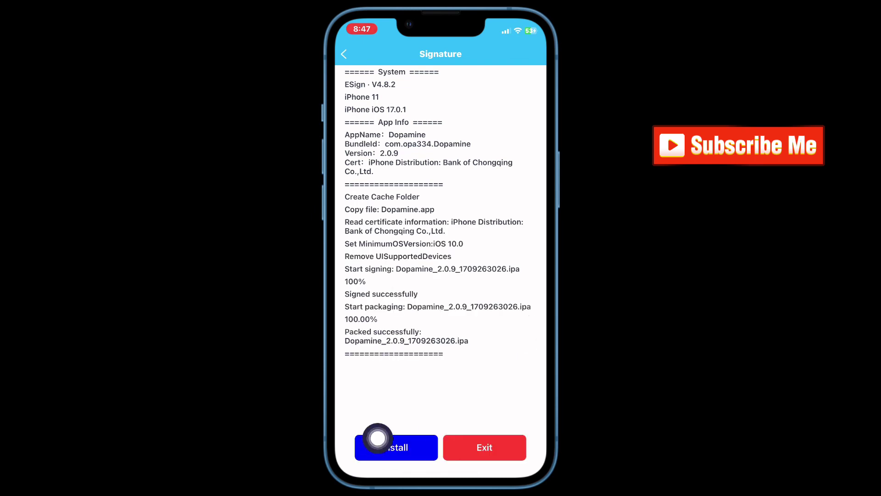
pyautogui.click(378, 438)
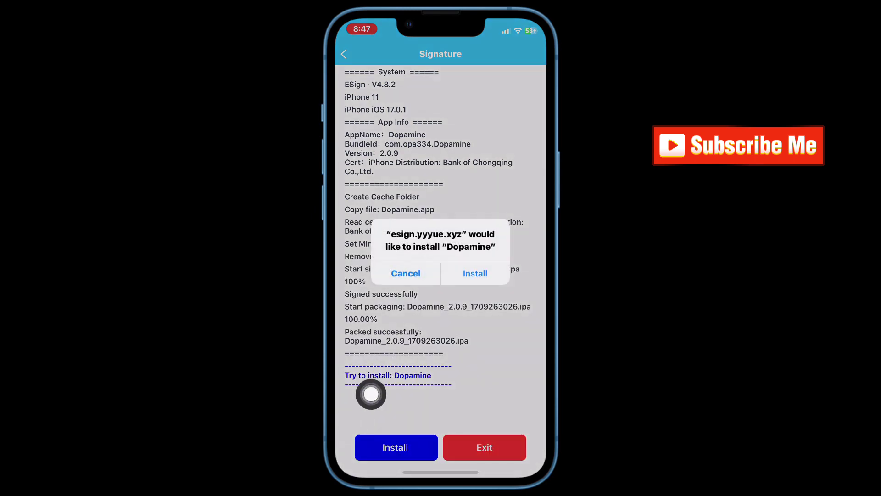